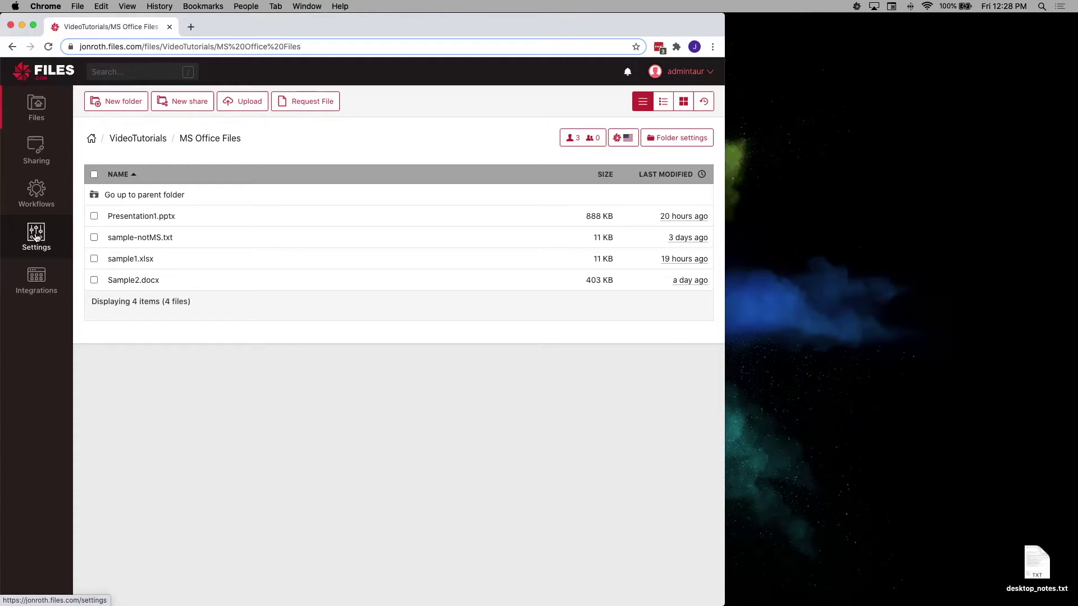
- Go to the Files.com site settings from the left sidebar
{"action": "left_click", "coordinate": [36, 238]}
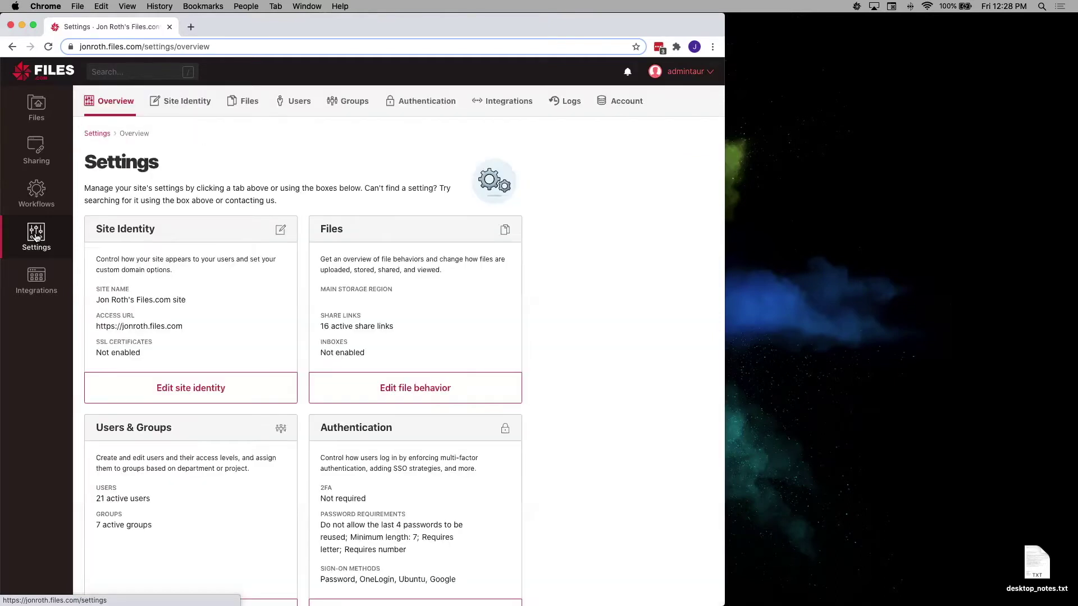
- Switch Office 365 Integration off and back on under Integrations, then return to the Files listing
{"action": "left_click", "coordinate": [502, 104]}
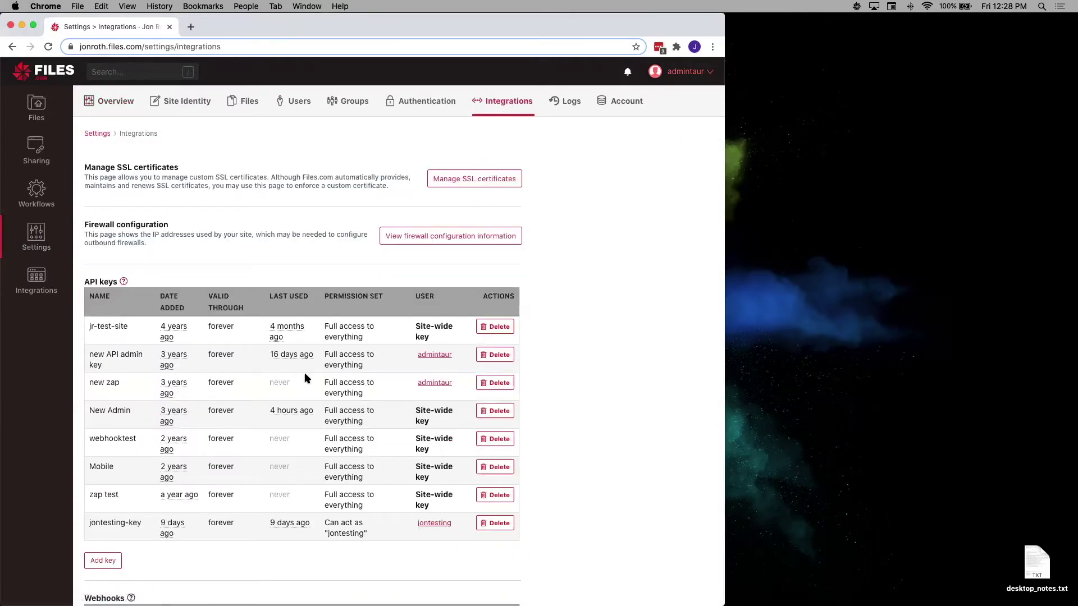
{"action": "scroll", "coordinate": [306, 379], "scroll_direction": "down", "scroll_amount": 20}
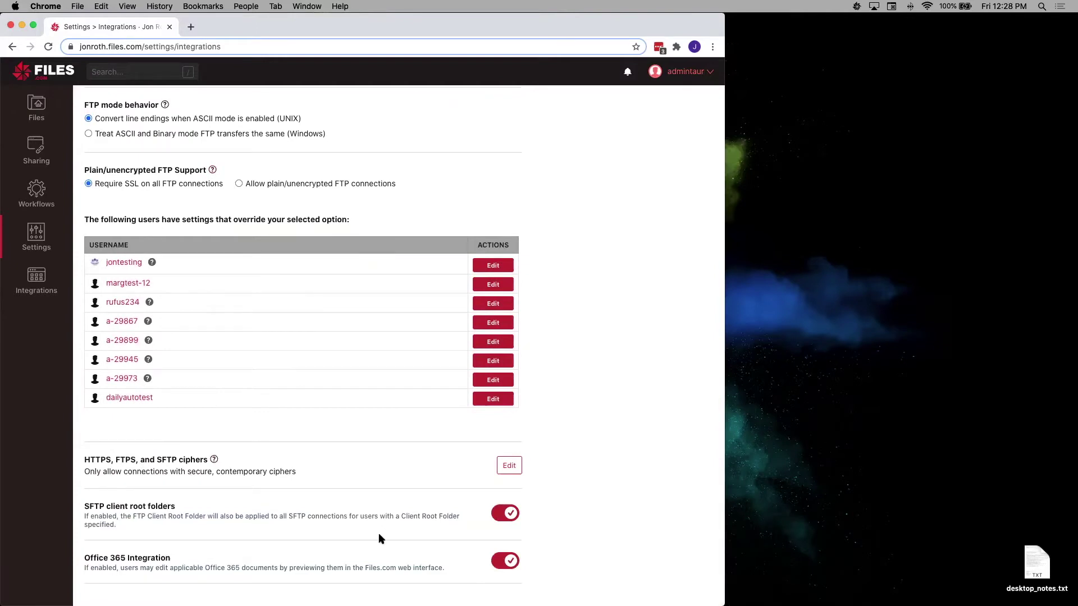
{"action": "left_click", "coordinate": [496, 567]}
{"action": "left_click", "coordinate": [514, 564]}
{"action": "left_click", "coordinate": [37, 105]}
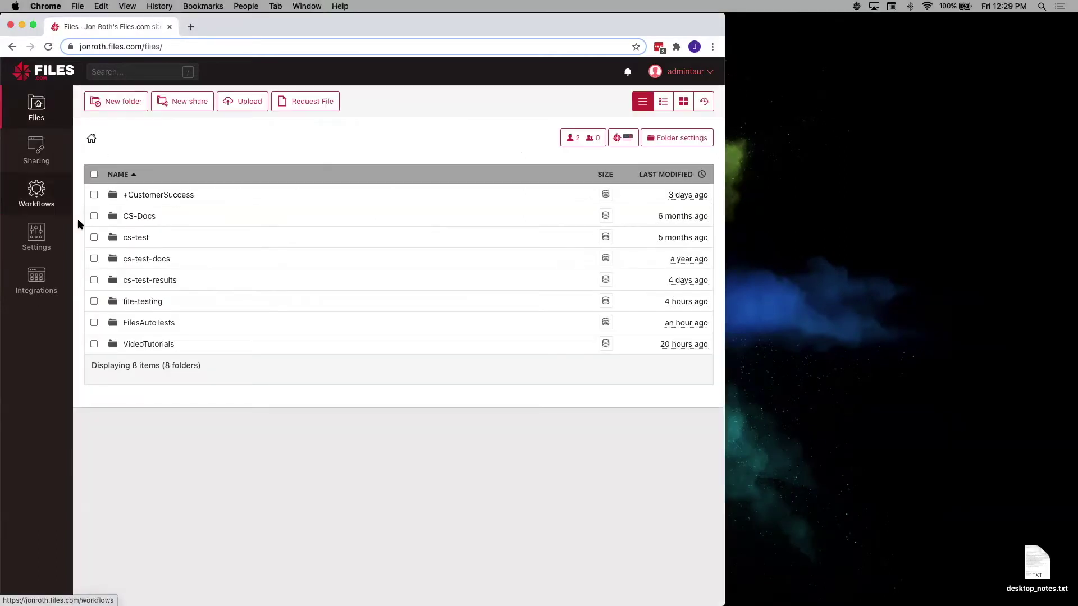
- Navigate into VideoTutorials and then its MS Office Files subfolder
{"action": "left_click", "coordinate": [141, 347]}
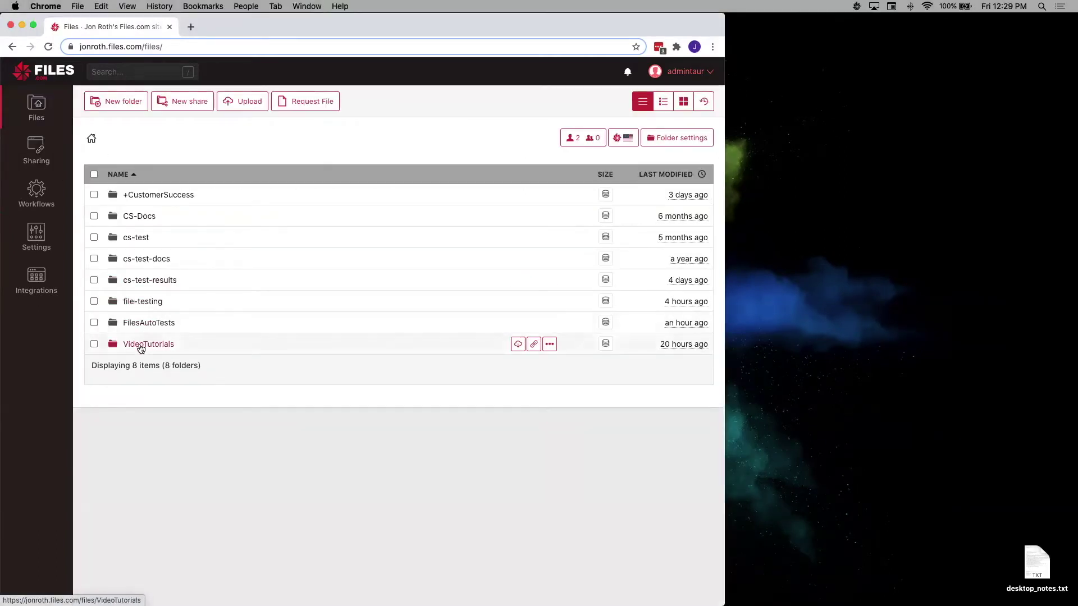
{"action": "left_click", "coordinate": [139, 326]}
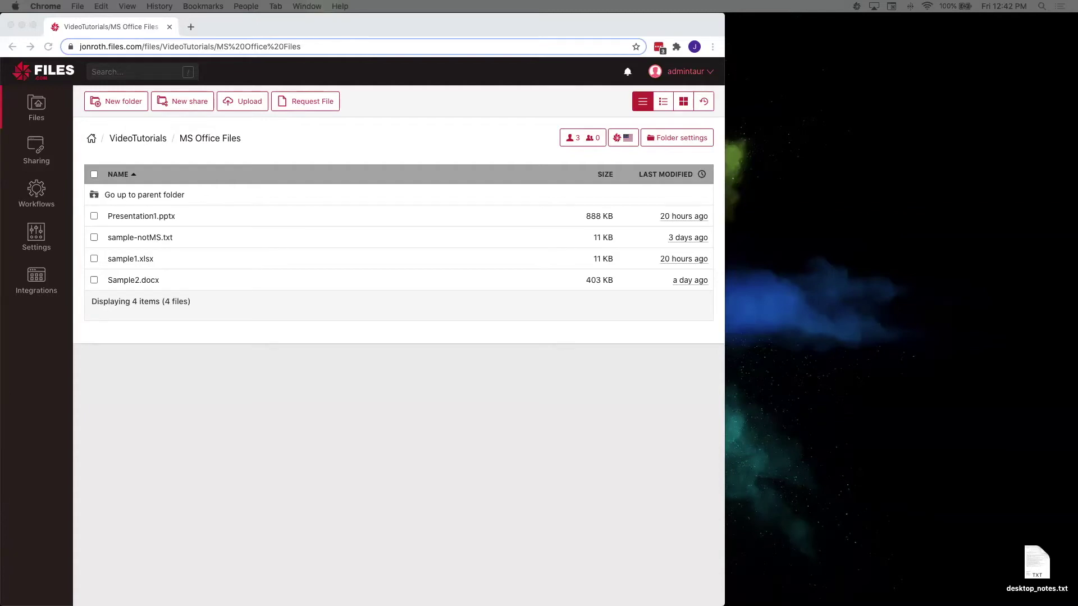
{"action": "left_click", "coordinate": [257, 445]}
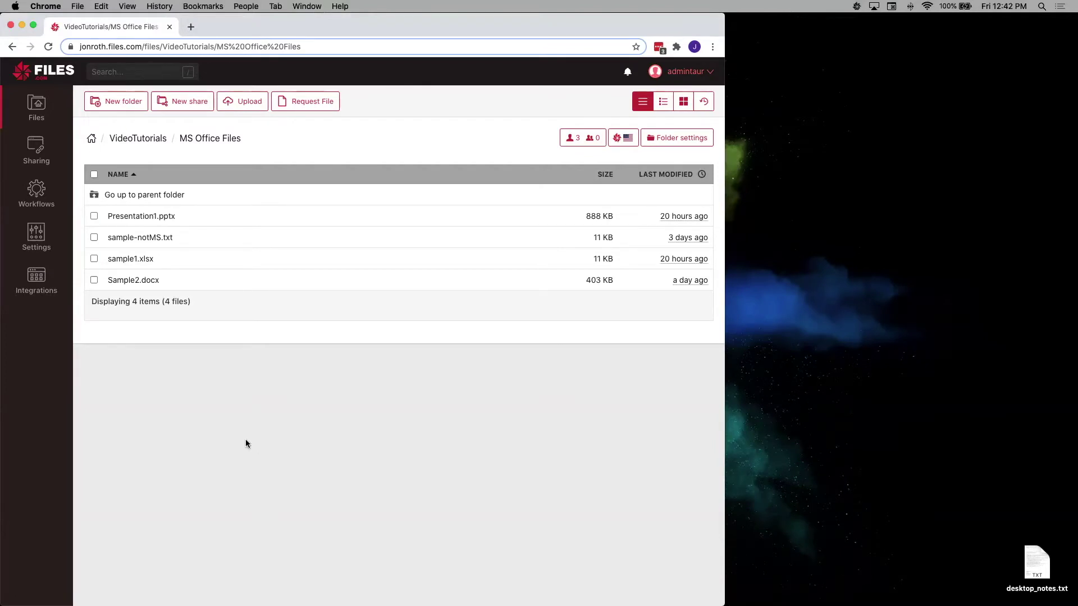
{"action": "left_click", "coordinate": [131, 280]}
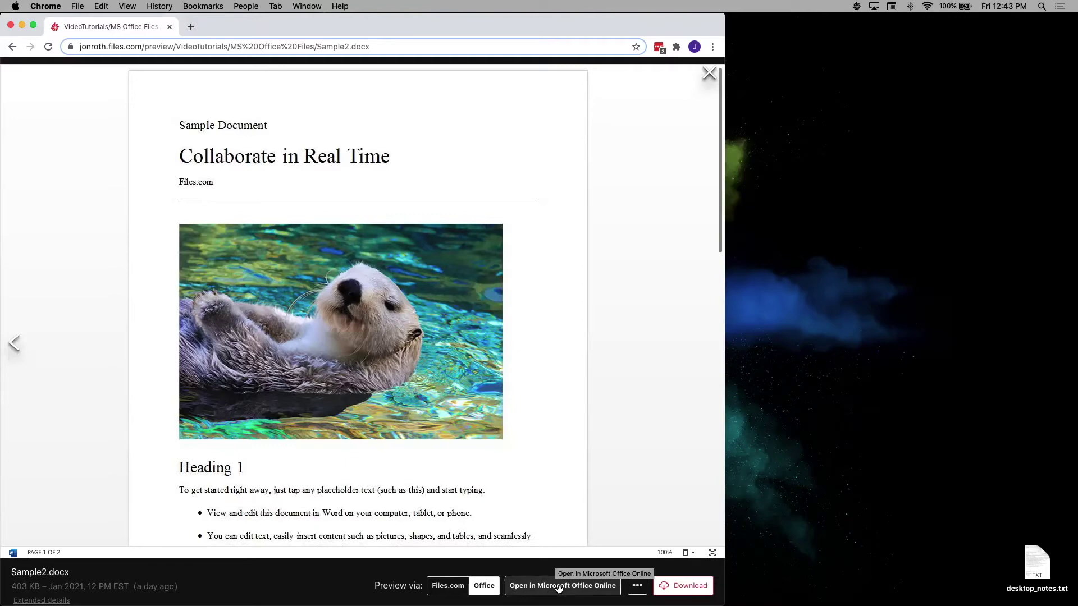
{"action": "left_click", "coordinate": [709, 73]}
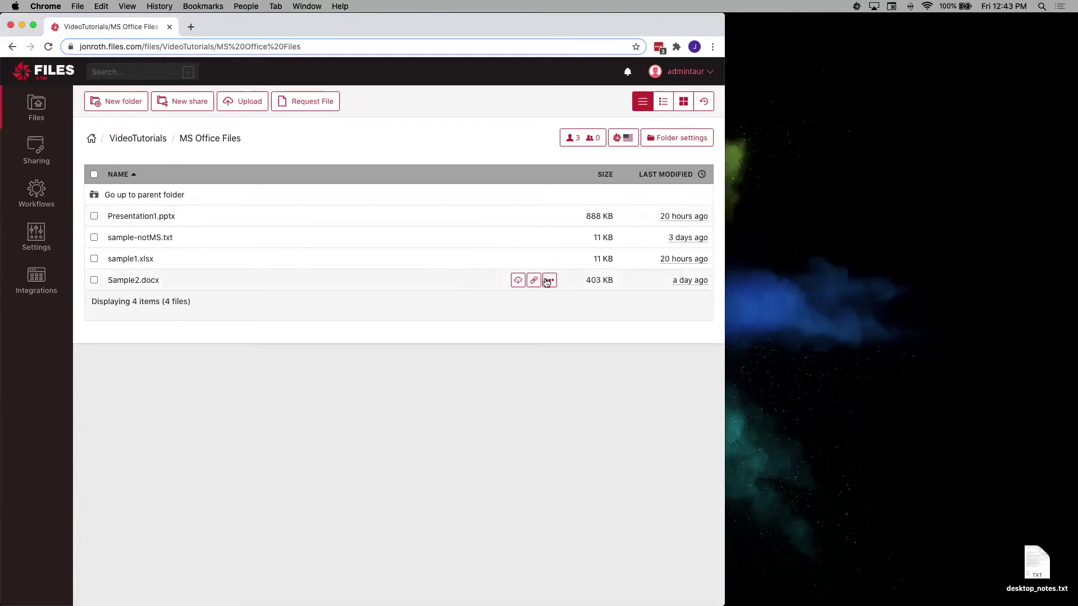
- Compare the action menus of Sample2.docx and sample-notMS.txt, leaving Sample2.docx's menu open
{"action": "left_click", "coordinate": [550, 281]}
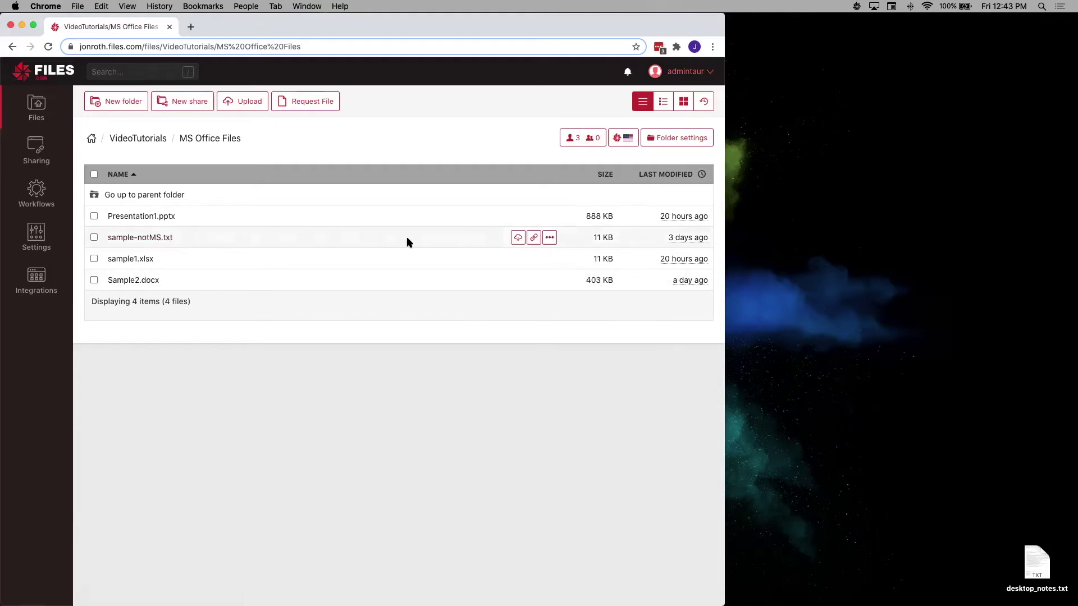
{"action": "left_click", "coordinate": [550, 238]}
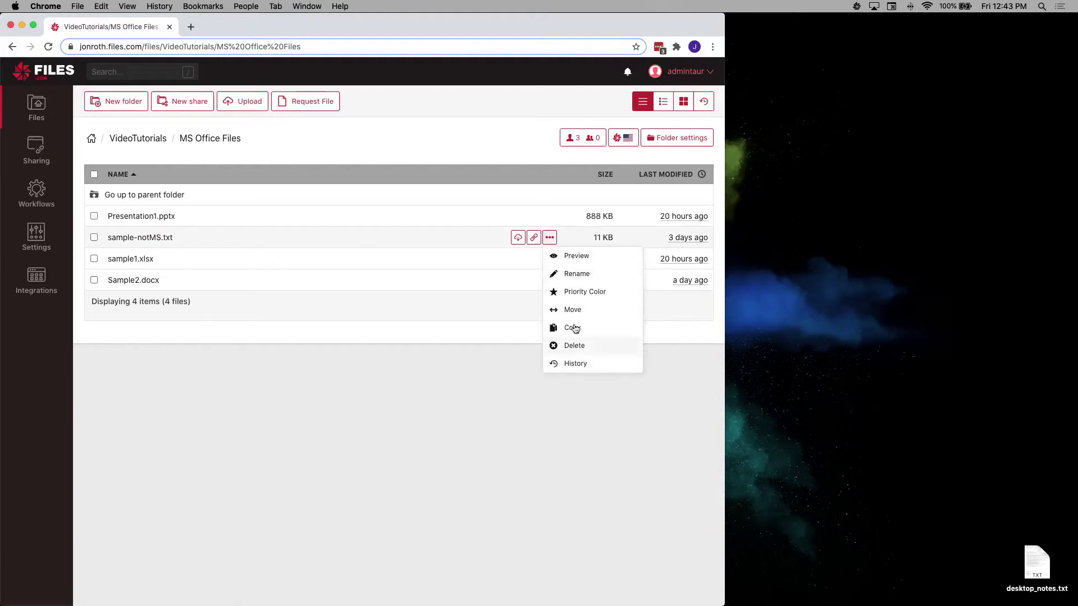
{"action": "left_click", "coordinate": [156, 239]}
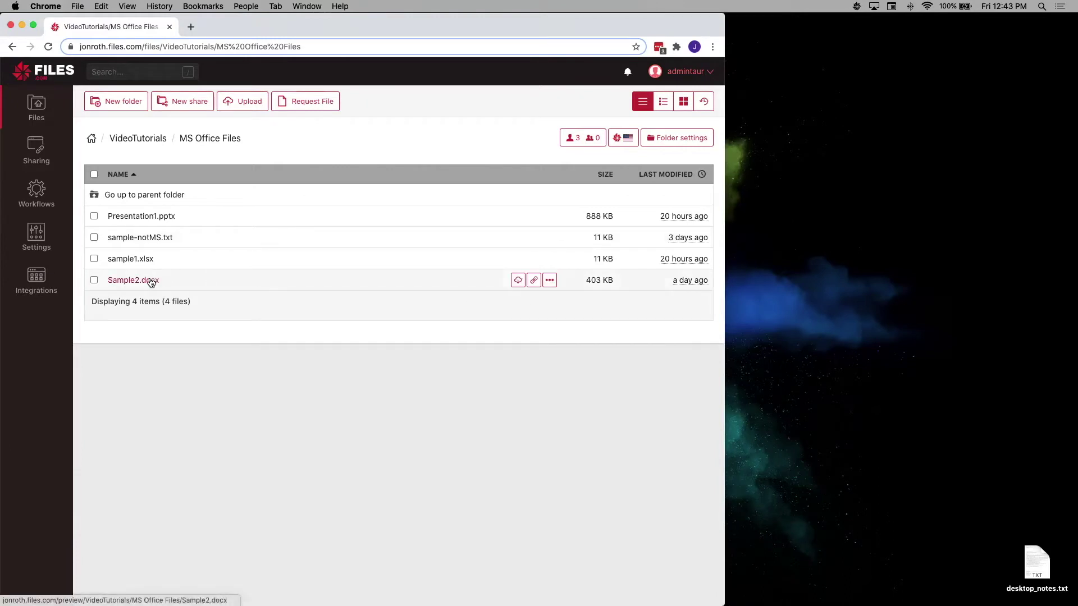
{"action": "left_click", "coordinate": [549, 285]}
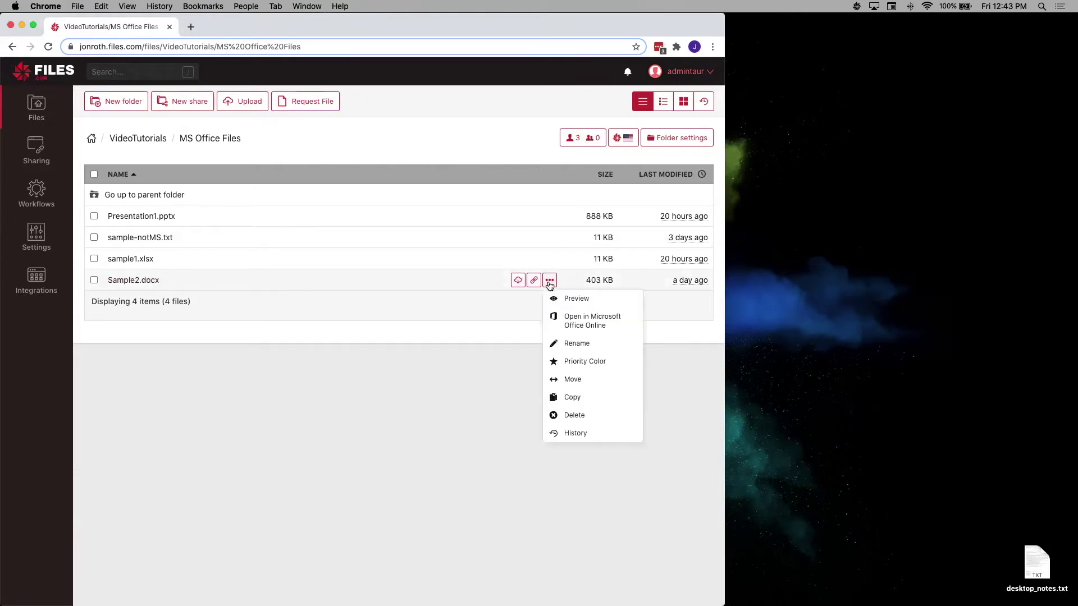
- Open Sample2.docx in Microsoft Office Online, then switch back and forth between Files.com and Word
{"action": "left_click", "coordinate": [582, 324]}
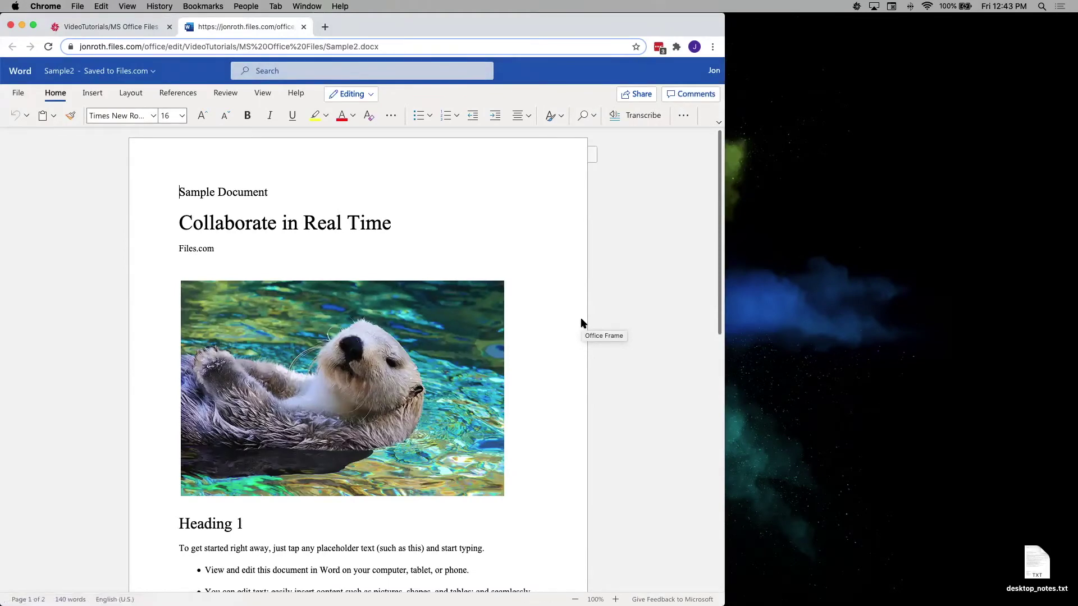
{"action": "key", "text": "ctrl+shift+Tab"}
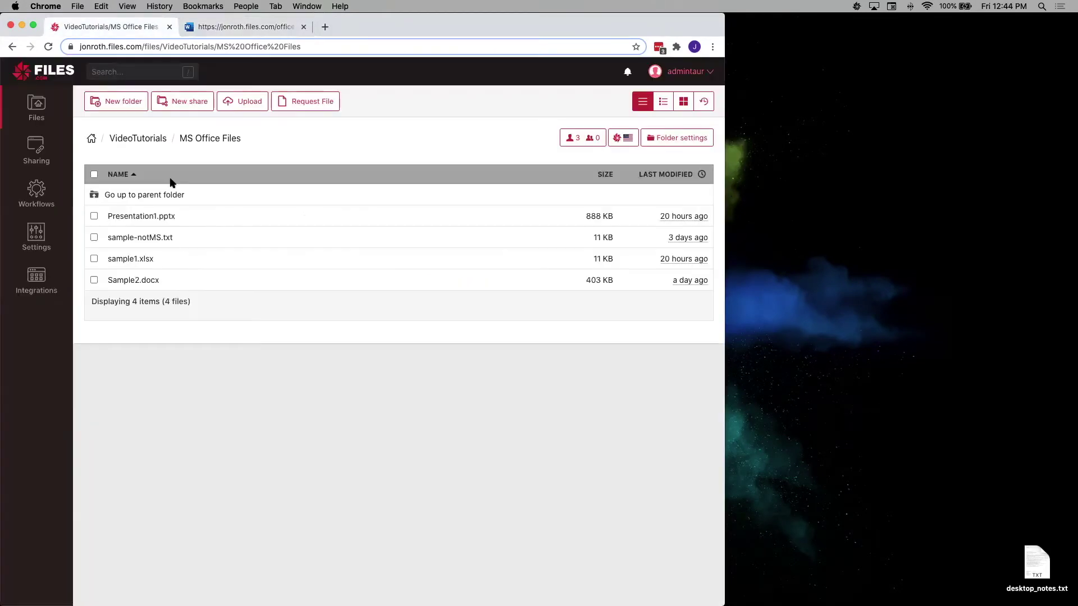
{"action": "left_click", "coordinate": [227, 28]}
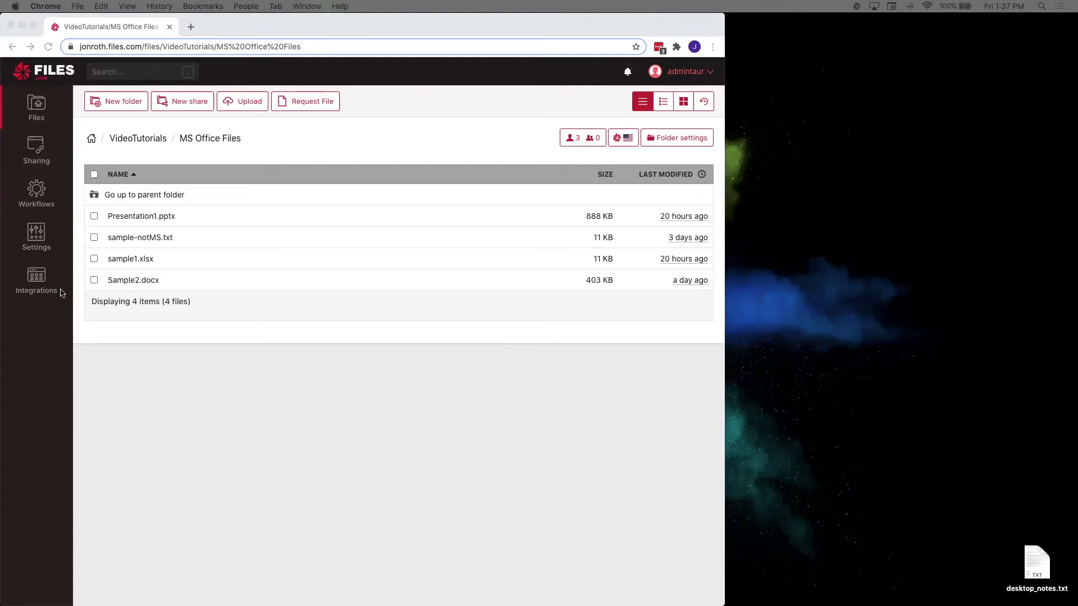
- Preview Presentation1.pptx and open it for editing in Microsoft Office Online
{"action": "left_click", "coordinate": [255, 379]}
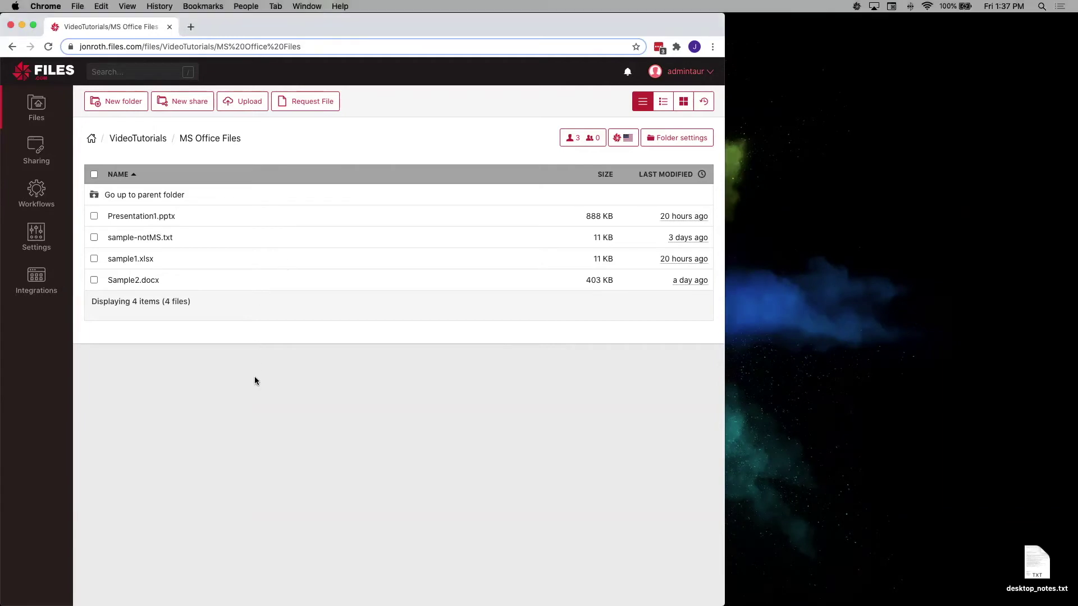
{"action": "left_click", "coordinate": [144, 219]}
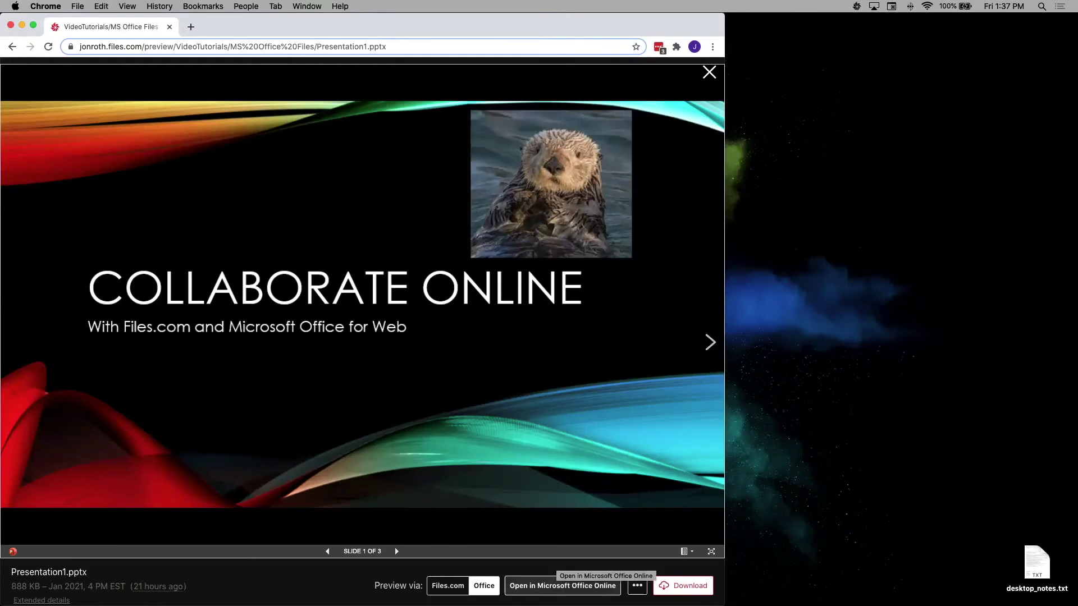
{"action": "left_click", "coordinate": [539, 586]}
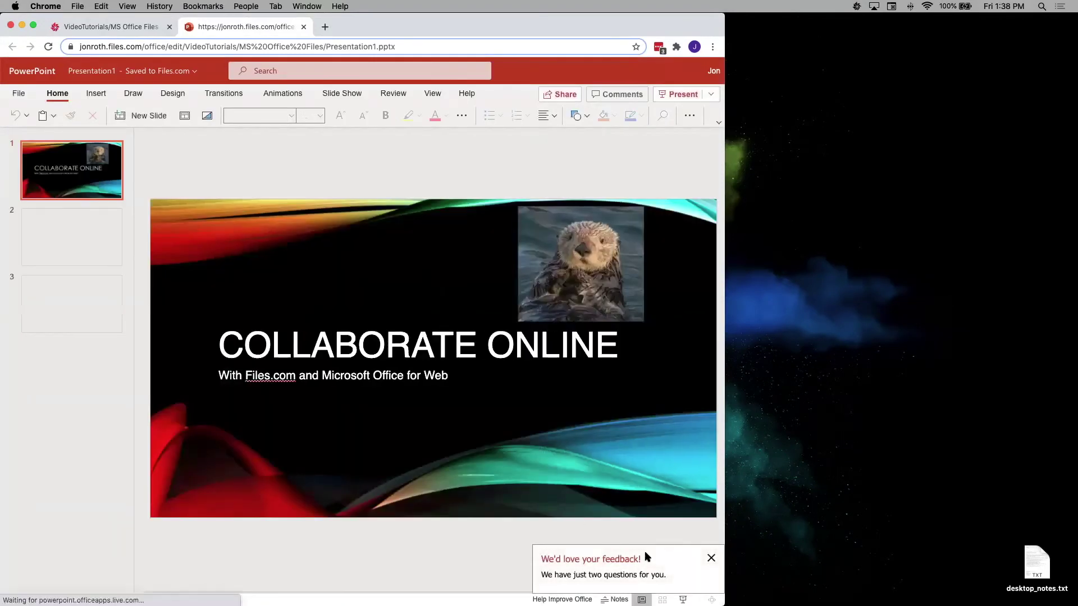
- Review Presentation1's slides 2, 3 and 1, then select the otter picture in desktop Word
{"action": "left_click", "coordinate": [711, 558]}
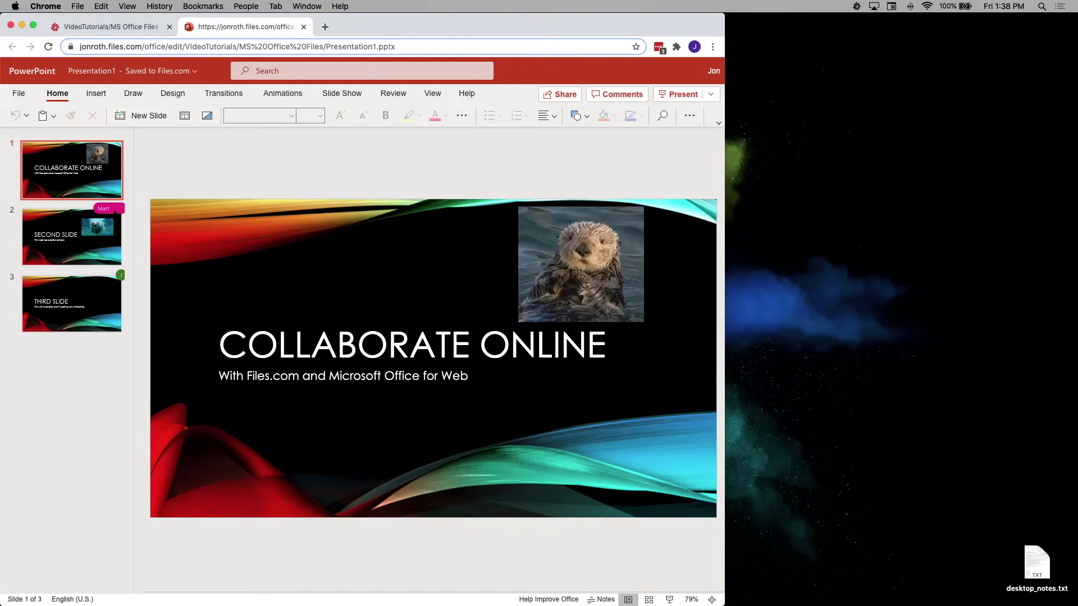
{"action": "mouse_move", "coordinate": [119, 279]}
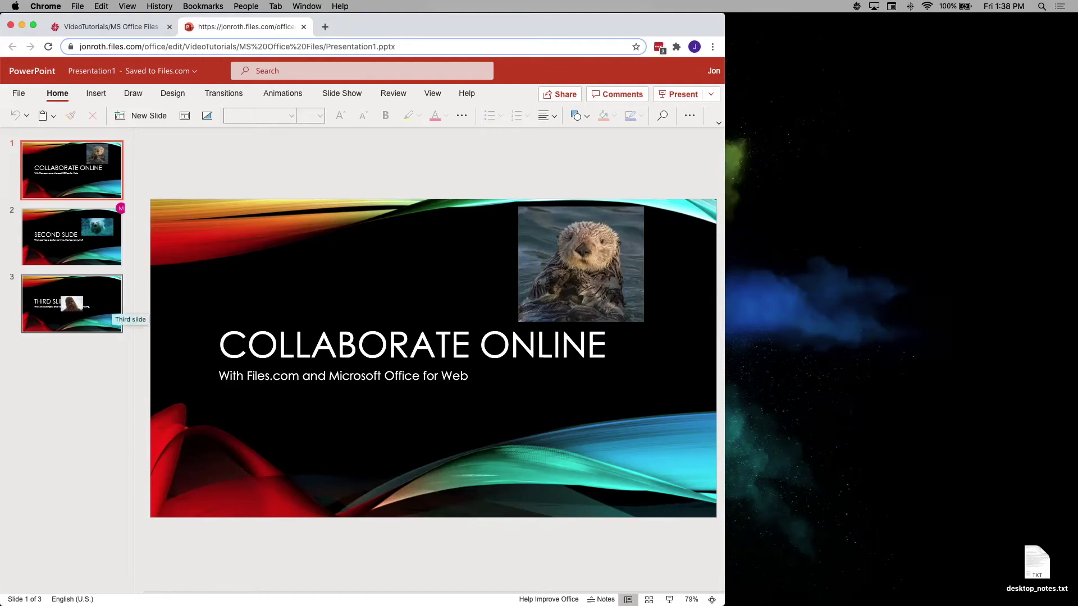
{"action": "left_click", "coordinate": [88, 256]}
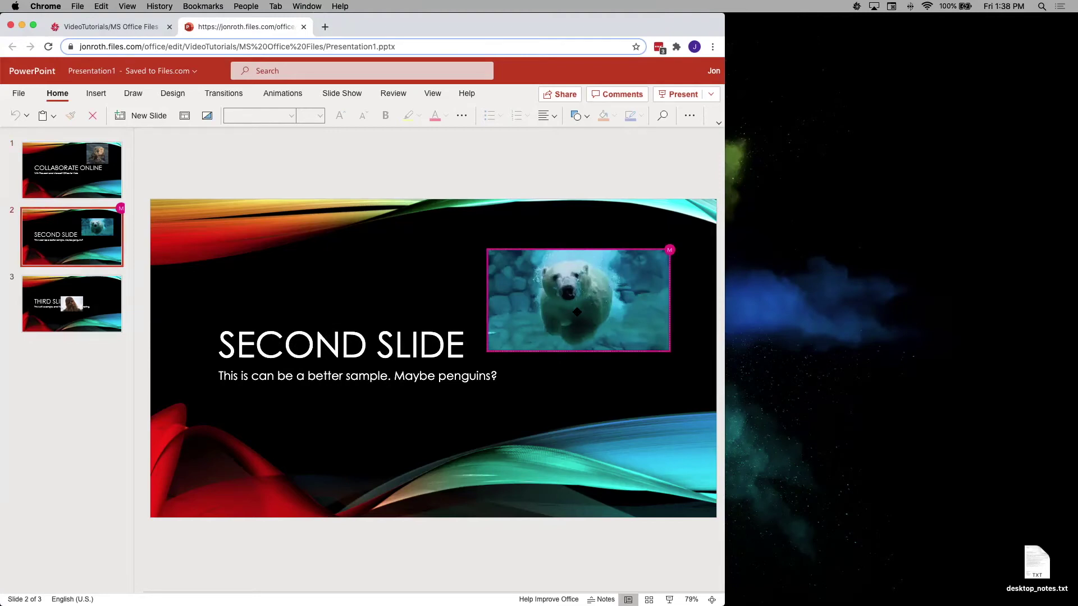
{"action": "left_click", "coordinate": [72, 303]}
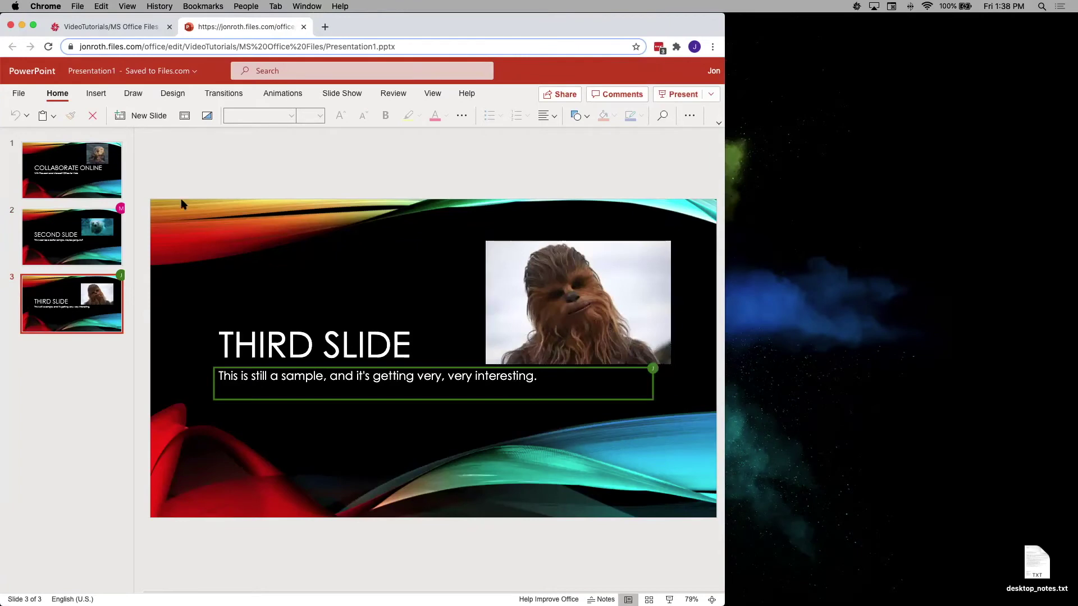
{"action": "left_click", "coordinate": [70, 192]}
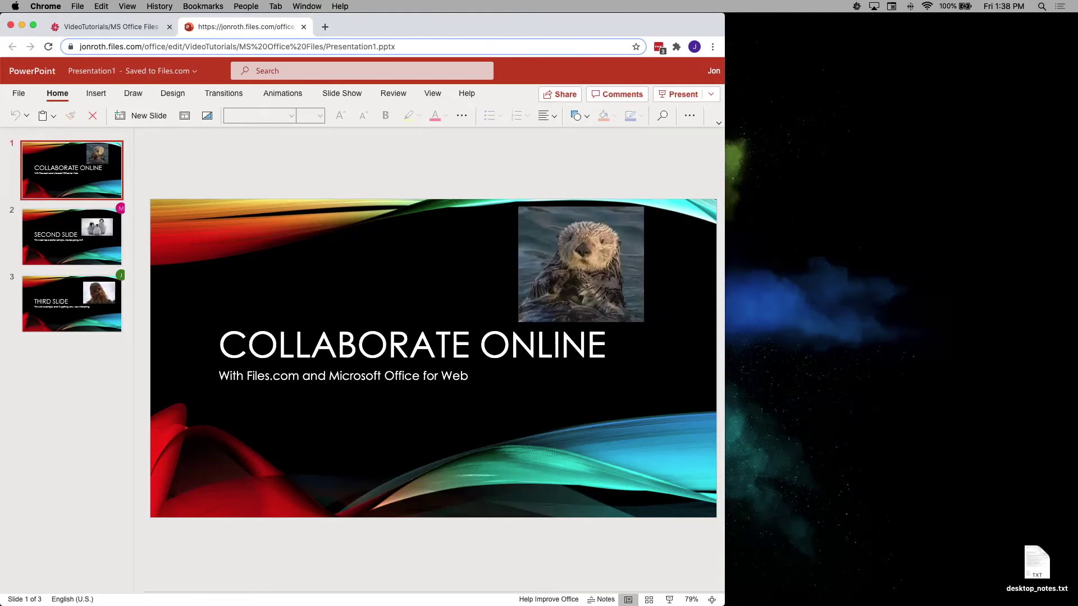
{"action": "key", "text": "super+Tab"}
{"action": "left_click", "coordinate": [762, 433]}
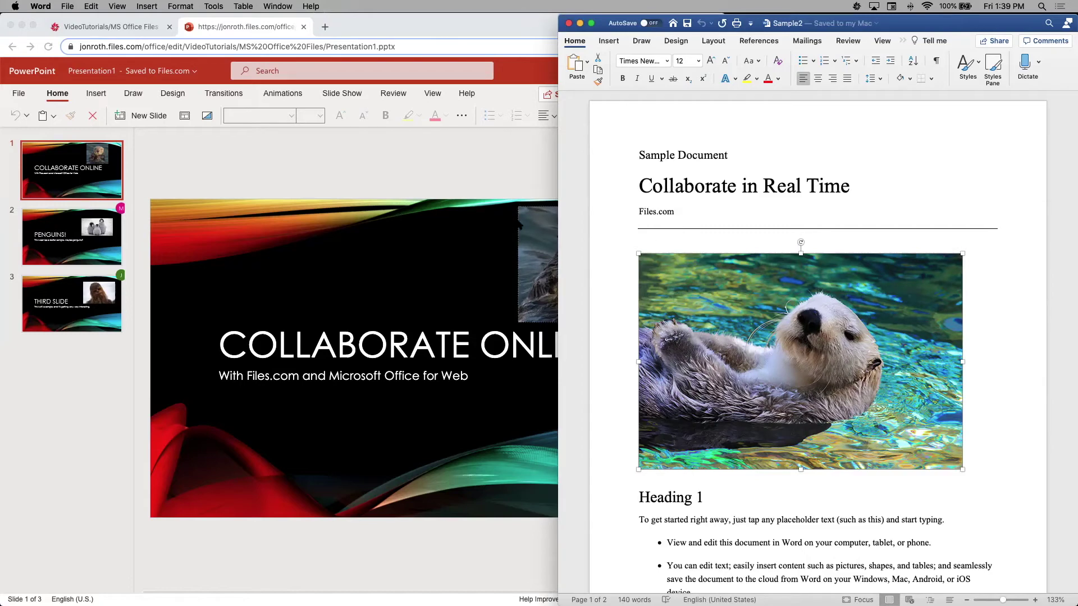
- Replace the title slide's otter photo with the Word otter picture, enlarged at top right
{"action": "left_click", "coordinate": [478, 185]}
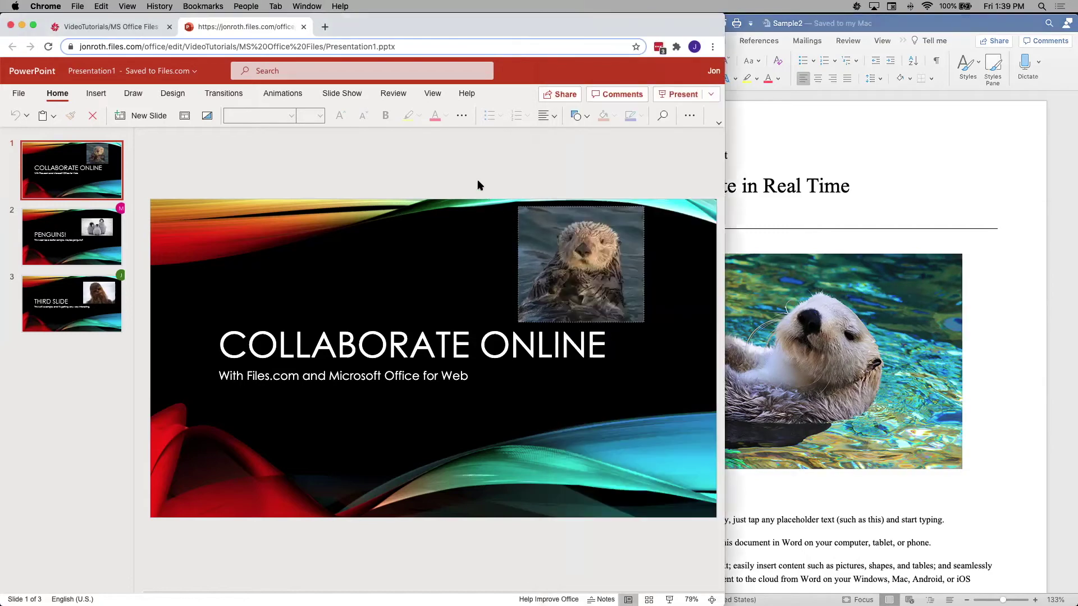
{"action": "left_click", "coordinate": [562, 262]}
{"action": "key", "text": "BackSpace"}
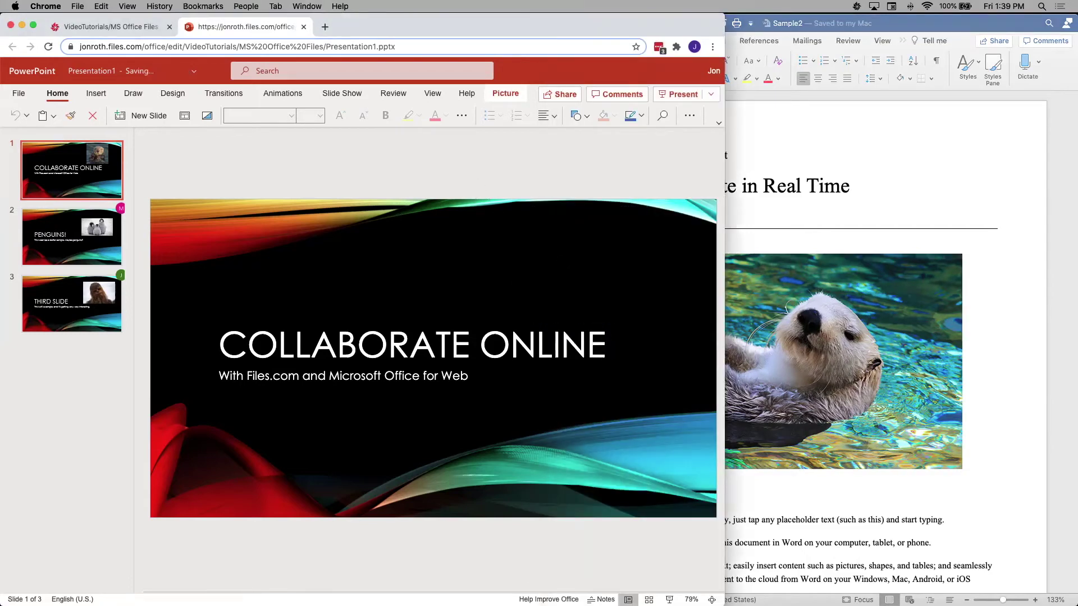
{"action": "key", "text": "super+v"}
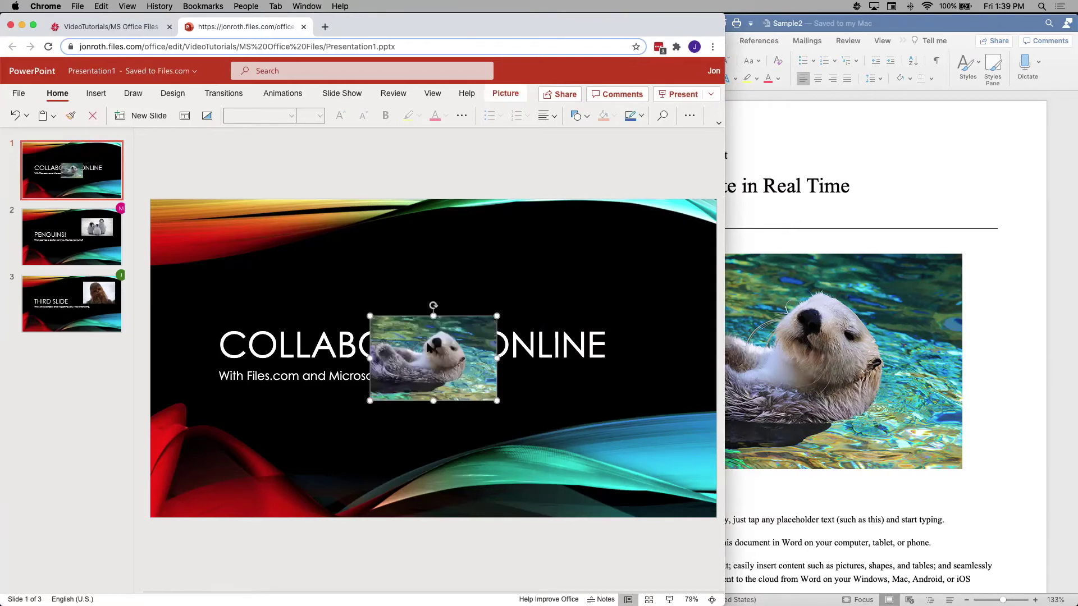
{"action": "key", "text": "super+z"}
{"action": "key", "text": "super+z"}
{"action": "left_click", "coordinate": [579, 249]}
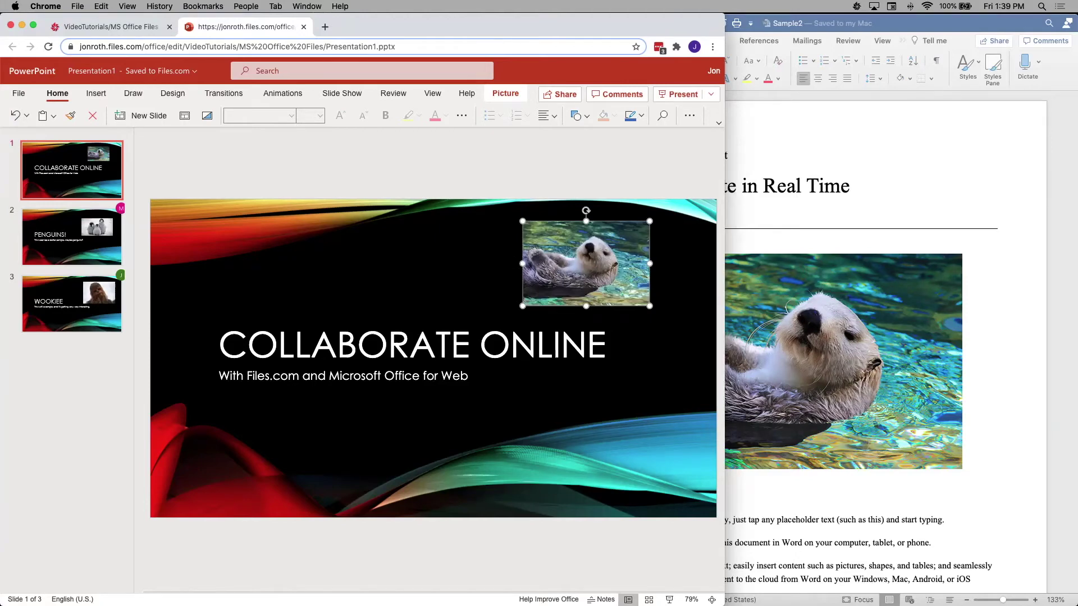
{"action": "left_click_drag", "start_coordinate": [522, 305], "coordinate": [501, 319]}
- Select and deselect the title text box, then view the PENGUINS! slide
{"action": "left_click", "coordinate": [413, 344]}
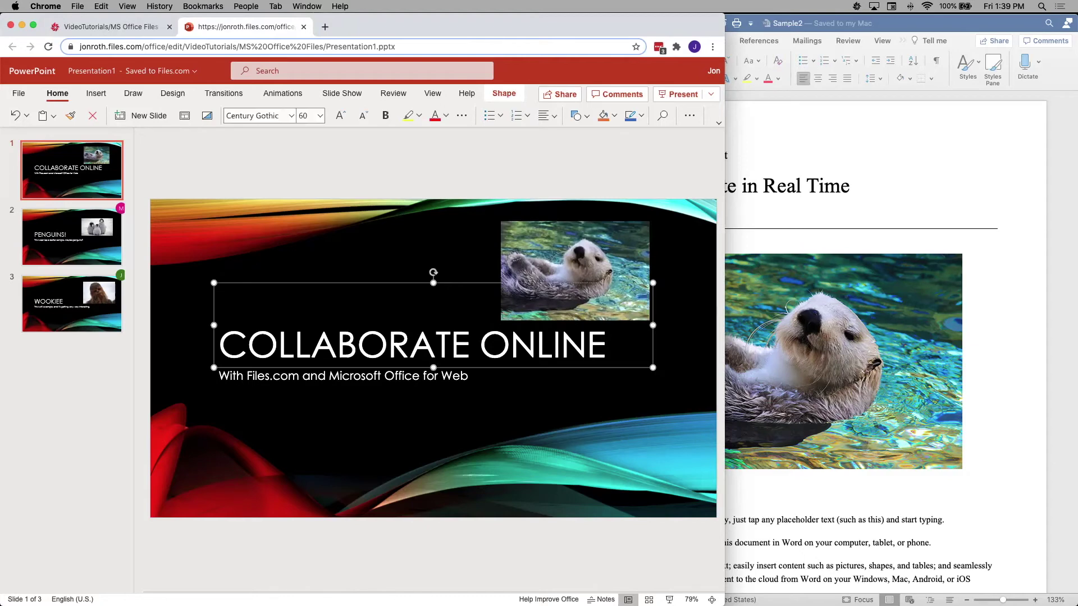
{"action": "key", "text": "Escape"}
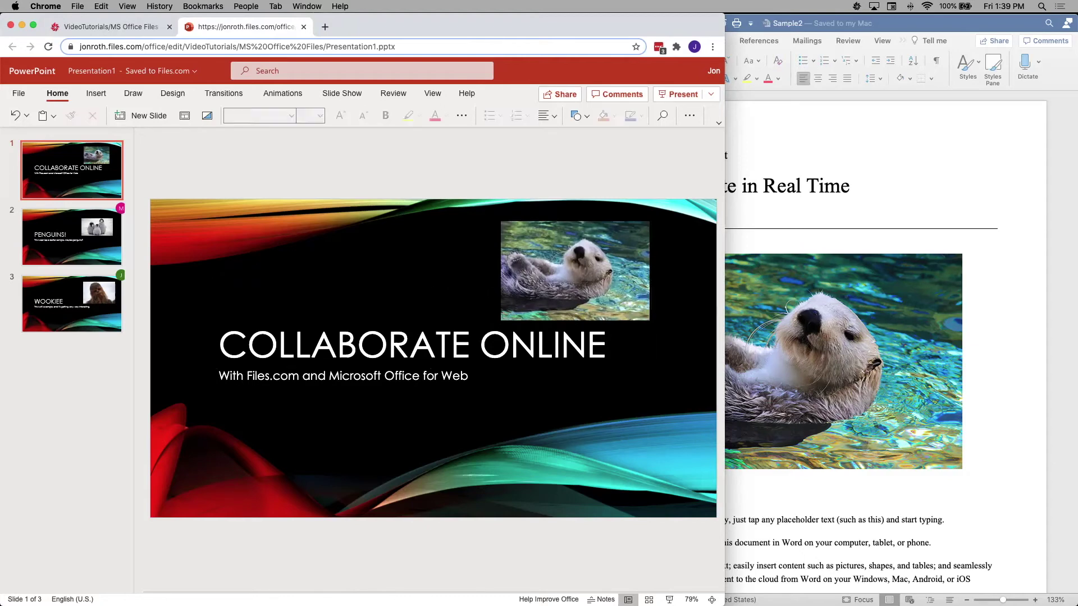
{"action": "left_click", "coordinate": [72, 236]}
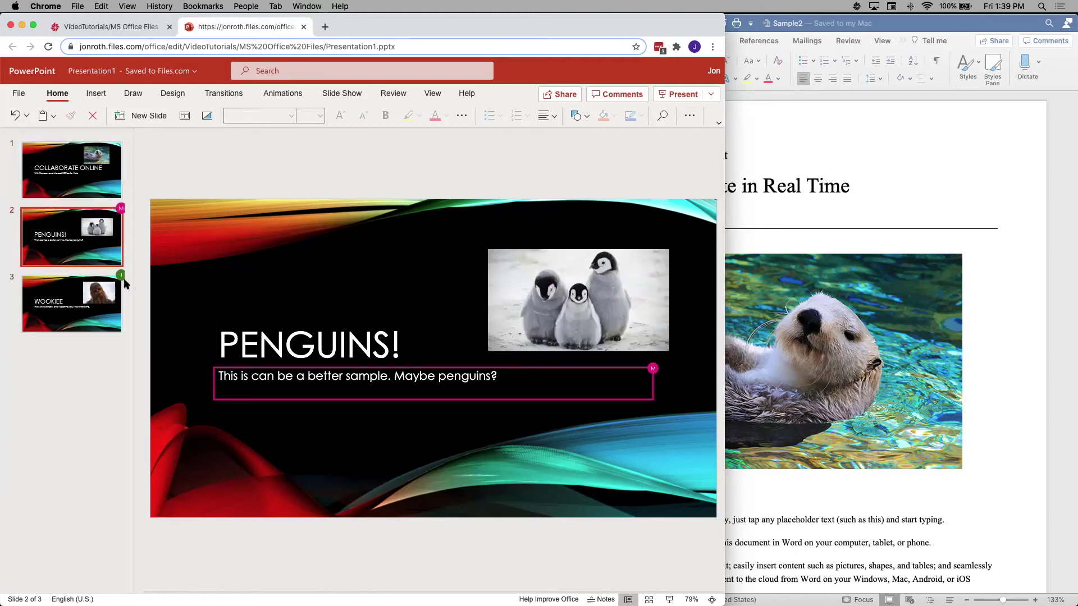
- View the WOOKIEE slide, then close the PowerPoint browser tab with Cmd+W
{"action": "left_click", "coordinate": [72, 303]}
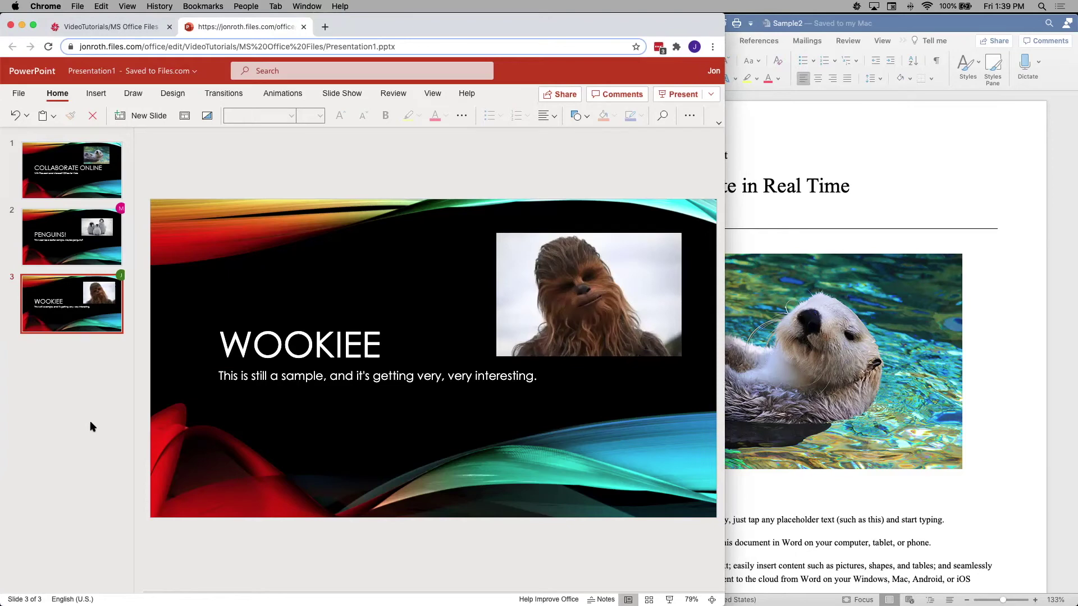
{"action": "key", "text": "super+w"}
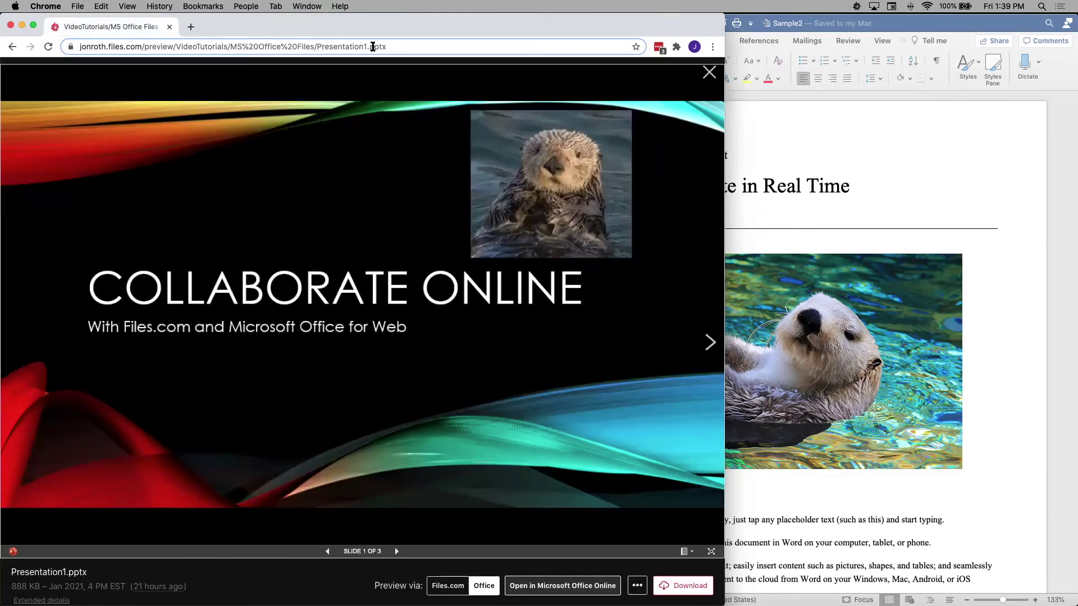
- Close the Presentation1.pptx preview and open sample1.xlsx in Microsoft Office Online
{"action": "left_click", "coordinate": [708, 72]}
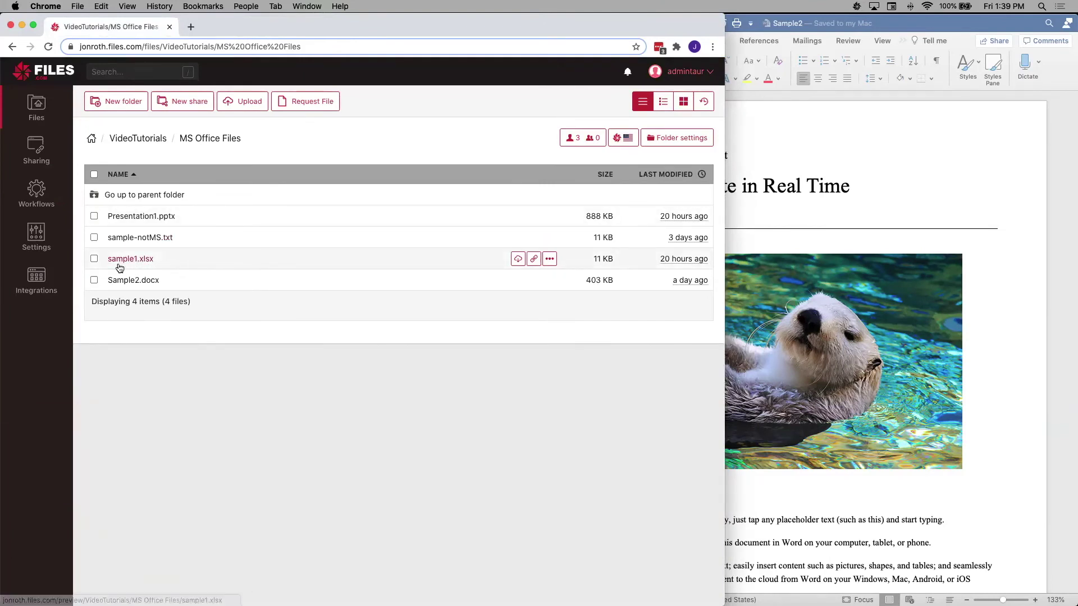
{"action": "left_click", "coordinate": [550, 259]}
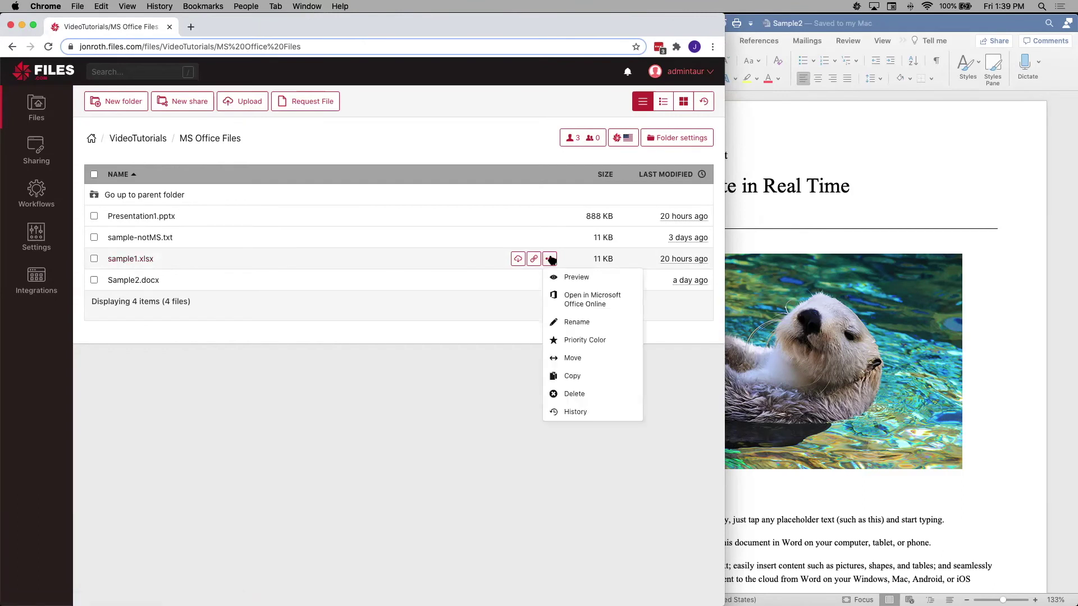
{"action": "left_click", "coordinate": [605, 303]}
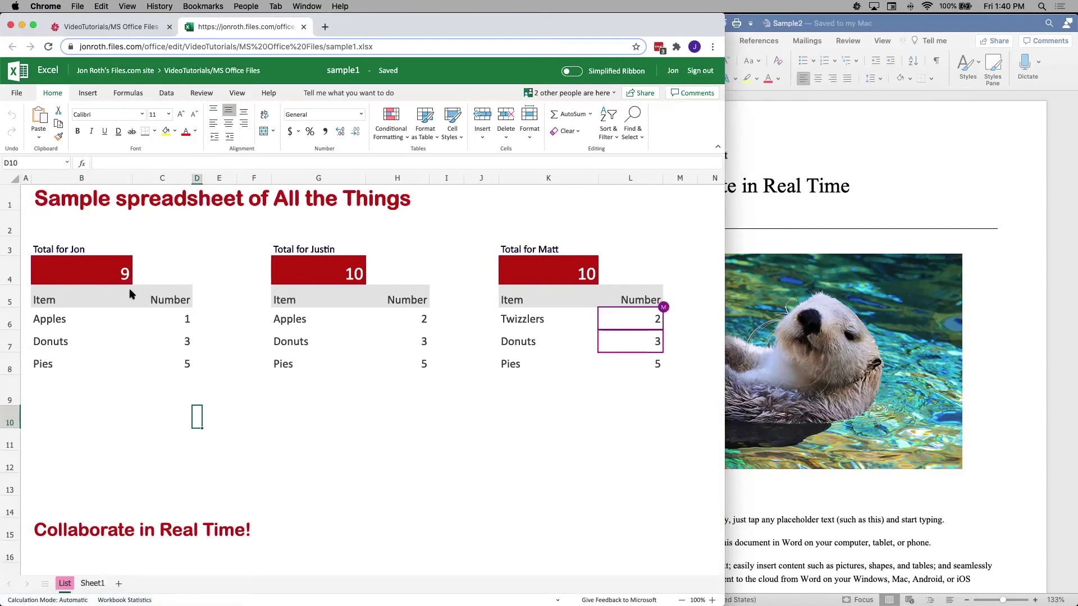
- Replace the Apples, Donuts and Pies values in C6–C8 with 4, 15 and 123
{"action": "double_click", "coordinate": [180, 315]}
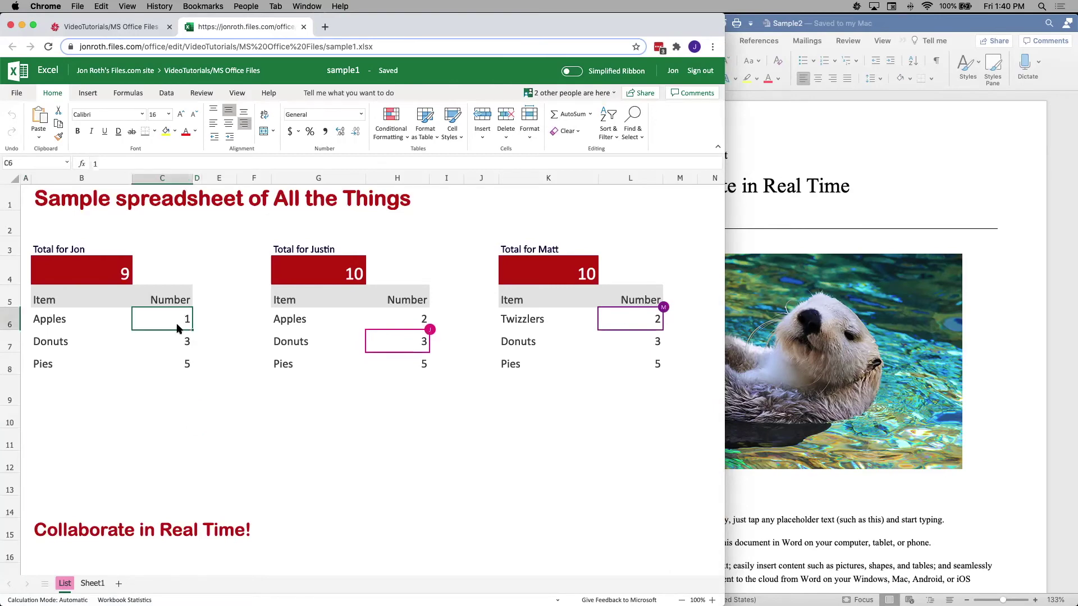
{"action": "key", "text": "BackSpace"}
{"action": "type", "text": "4"}
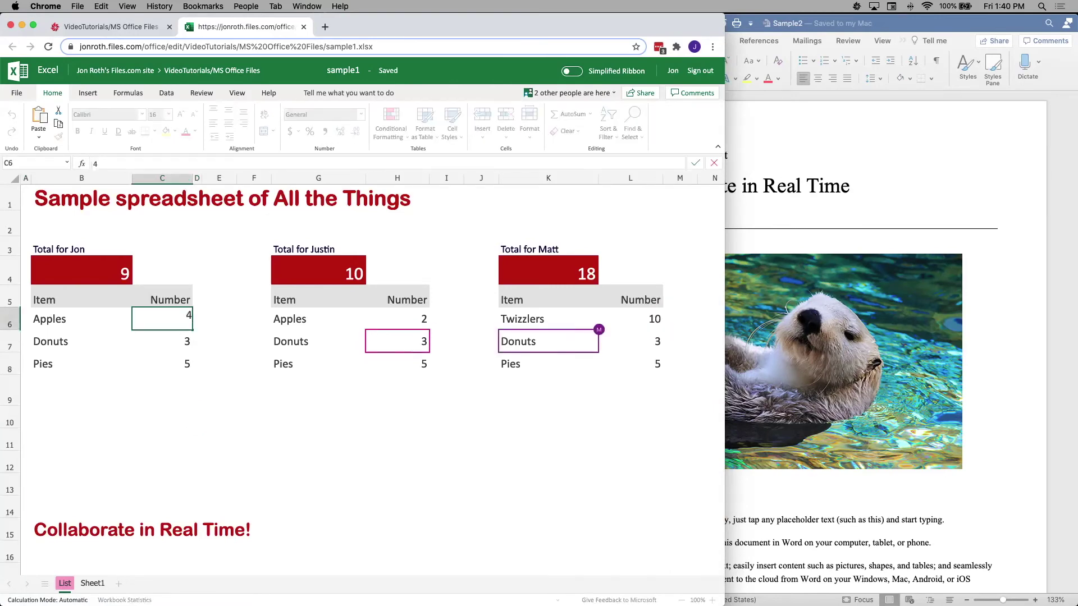
{"action": "left_click", "coordinate": [179, 344]}
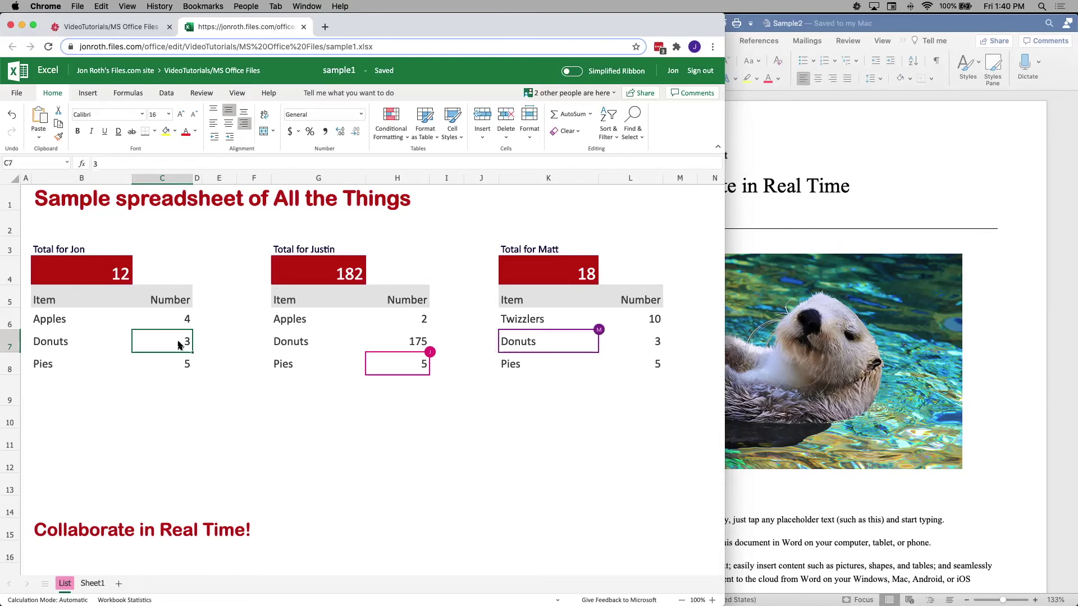
{"action": "double_click", "coordinate": [179, 343]}
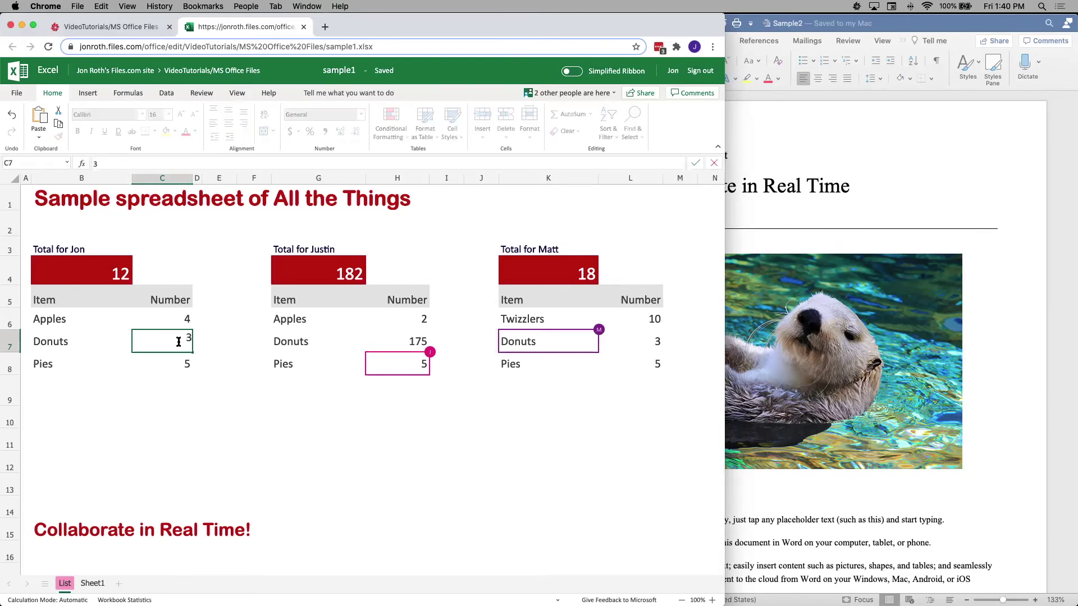
{"action": "key", "text": "BackSpace"}
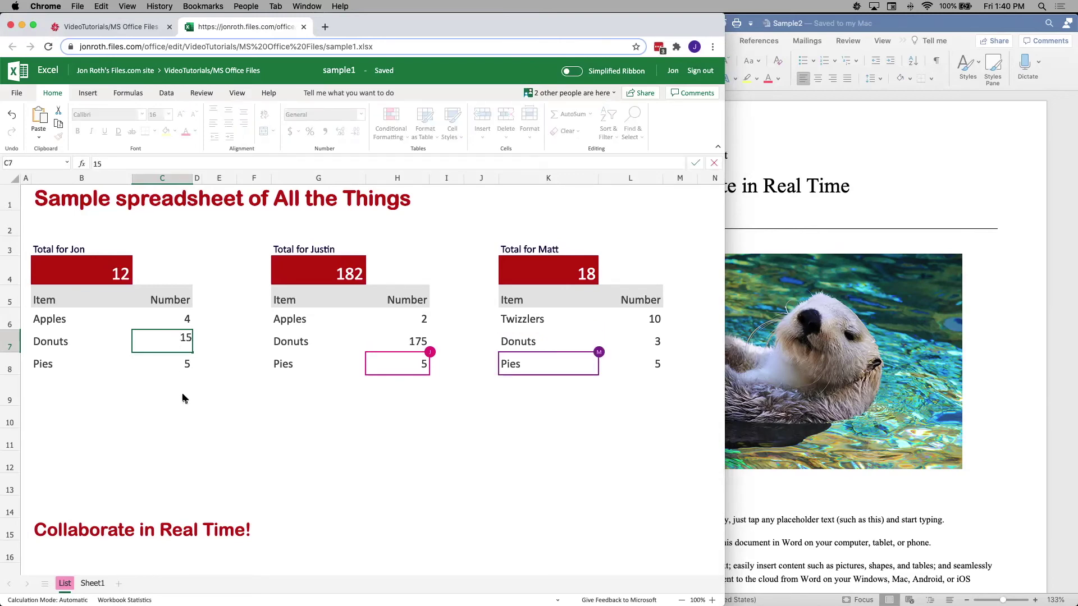
{"action": "left_click", "coordinate": [184, 397]}
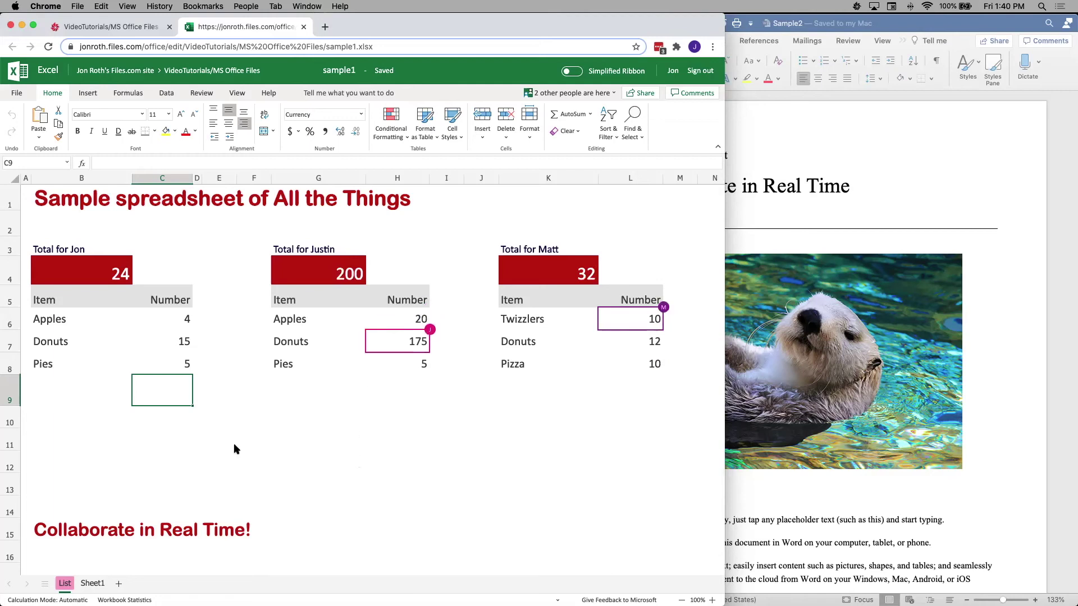
{"action": "left_click", "coordinate": [178, 362]}
{"action": "double_click", "coordinate": [173, 359]}
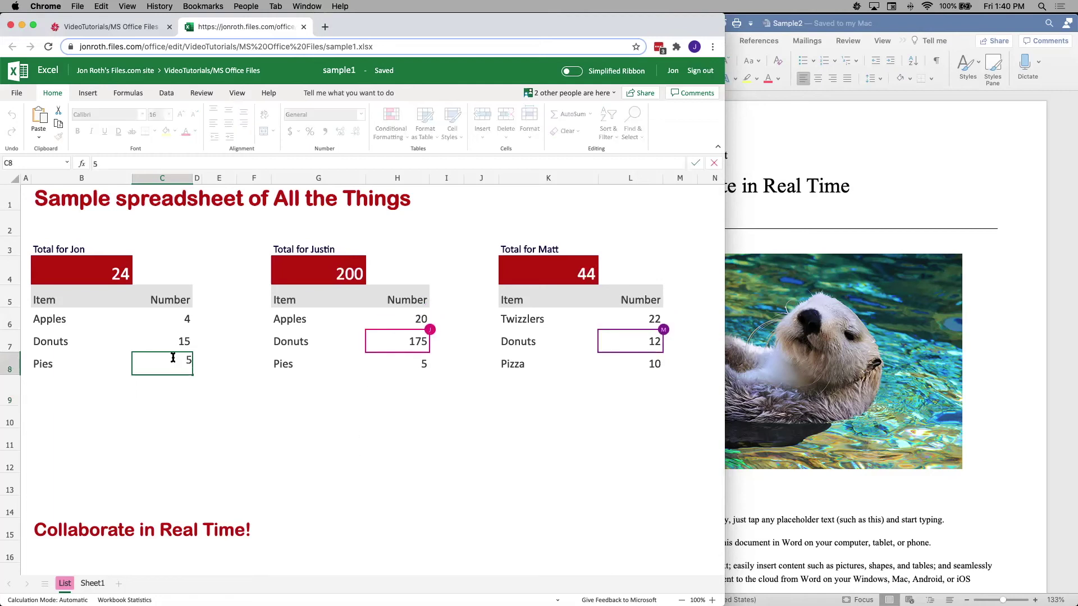
{"action": "key", "text": "BackSpace"}
{"action": "type", "text": "123"}
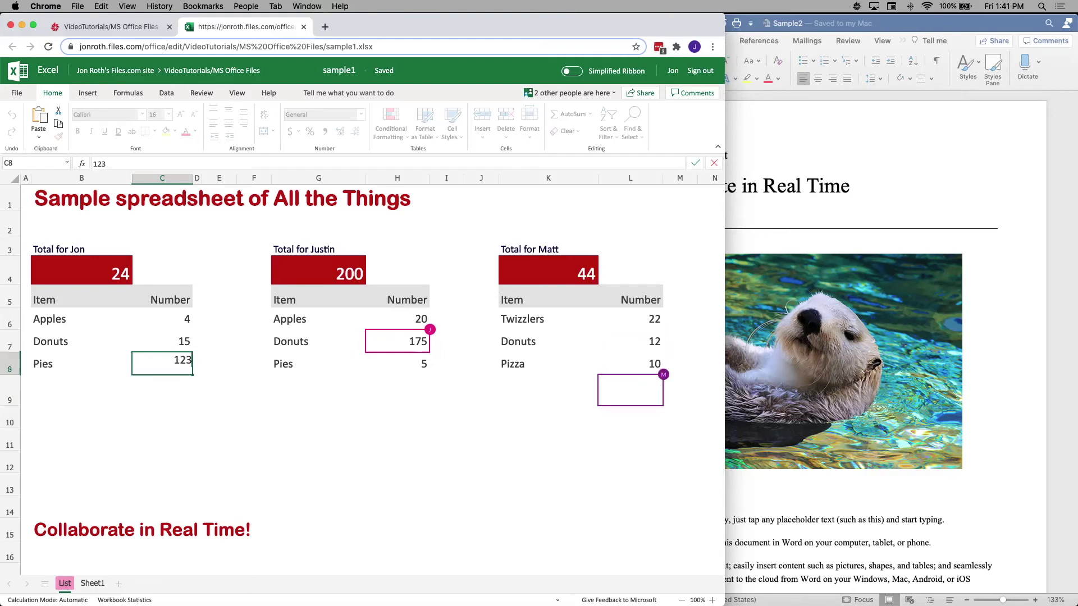
{"action": "left_click", "coordinate": [149, 413]}
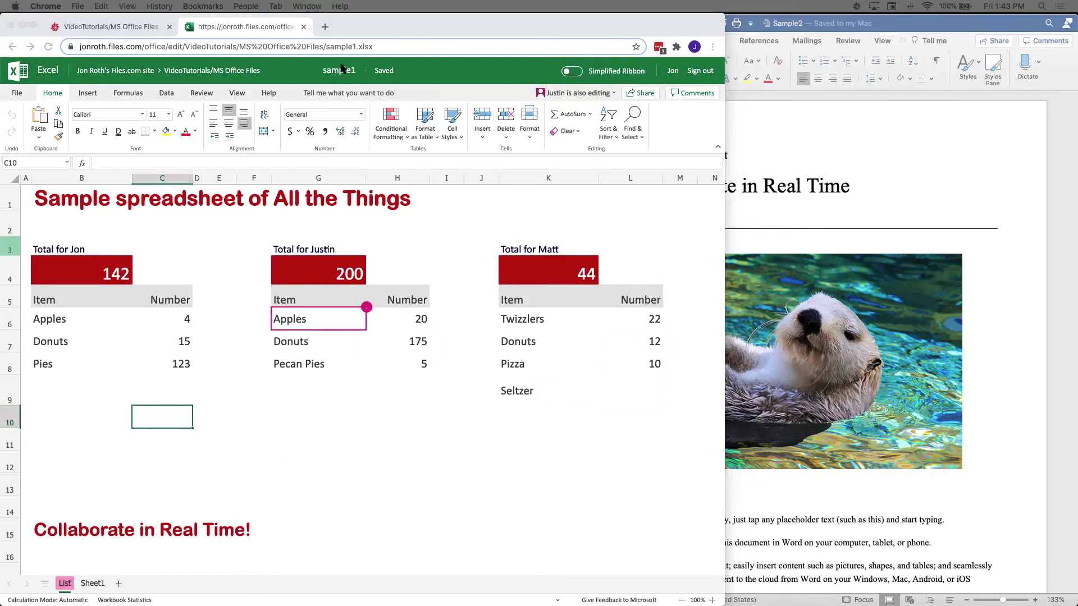
- Close the spreadsheet's tab and open Sample2.docx in Microsoft Office Online
{"action": "left_click", "coordinate": [304, 27]}
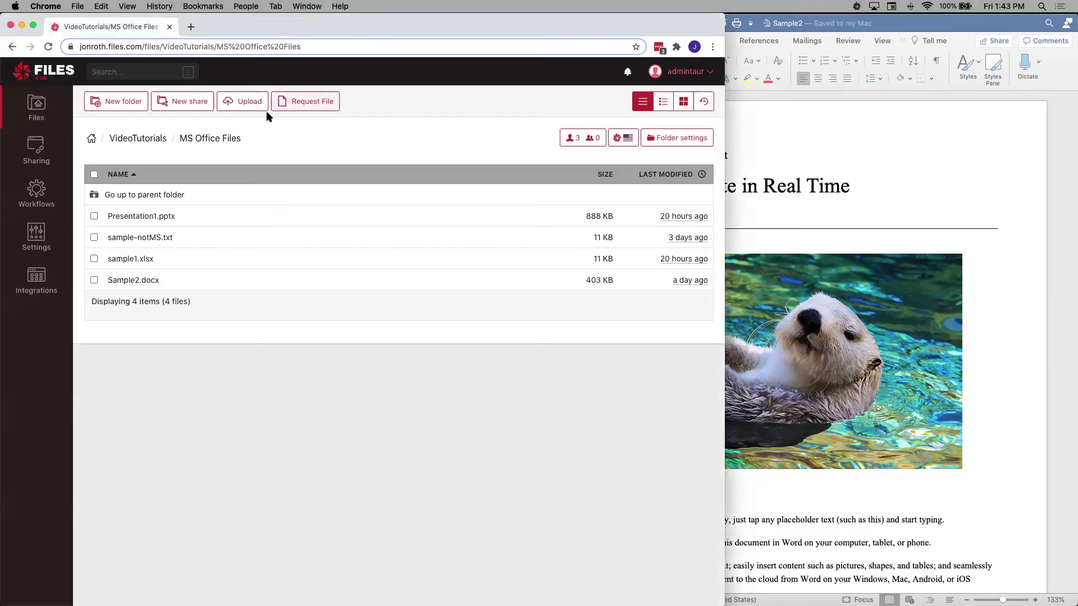
{"action": "left_click", "coordinate": [549, 280]}
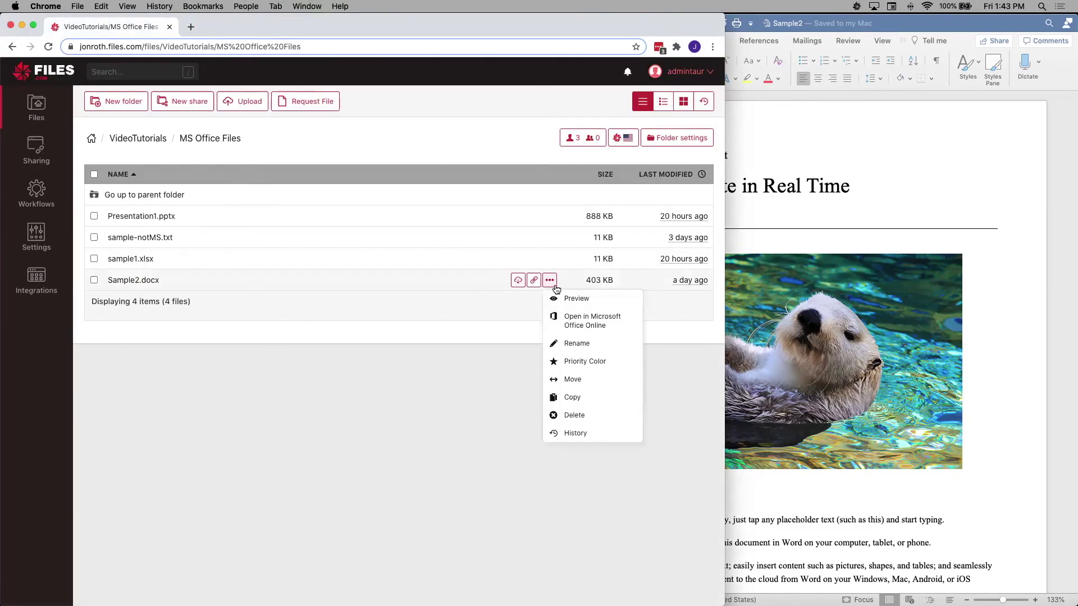
{"action": "left_click", "coordinate": [580, 318]}
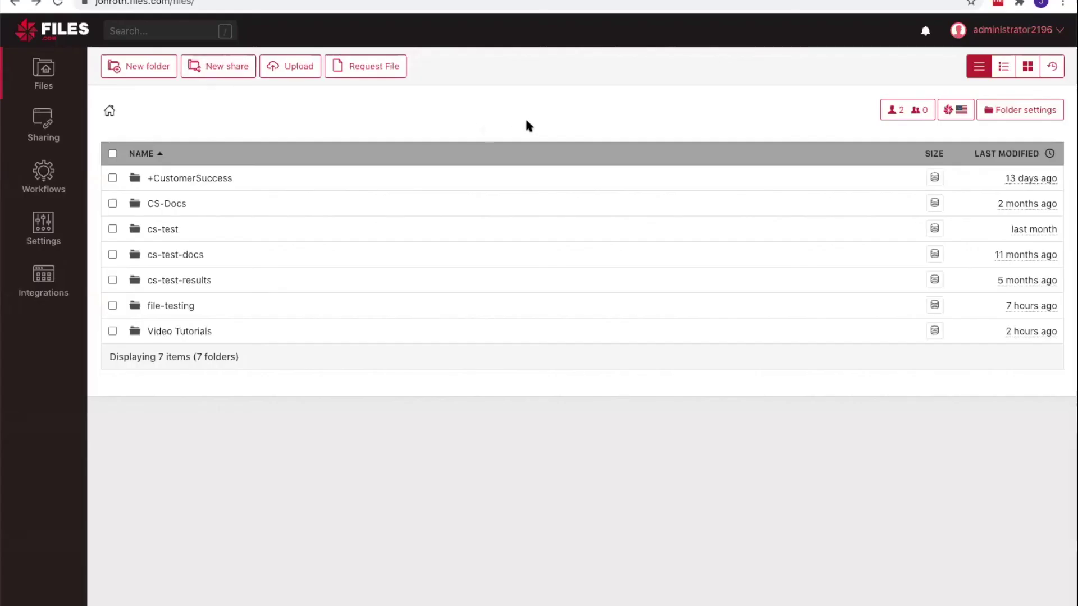
- Open the account menu from the user name dropdown at the top right
{"action": "left_click", "coordinate": [1007, 34]}
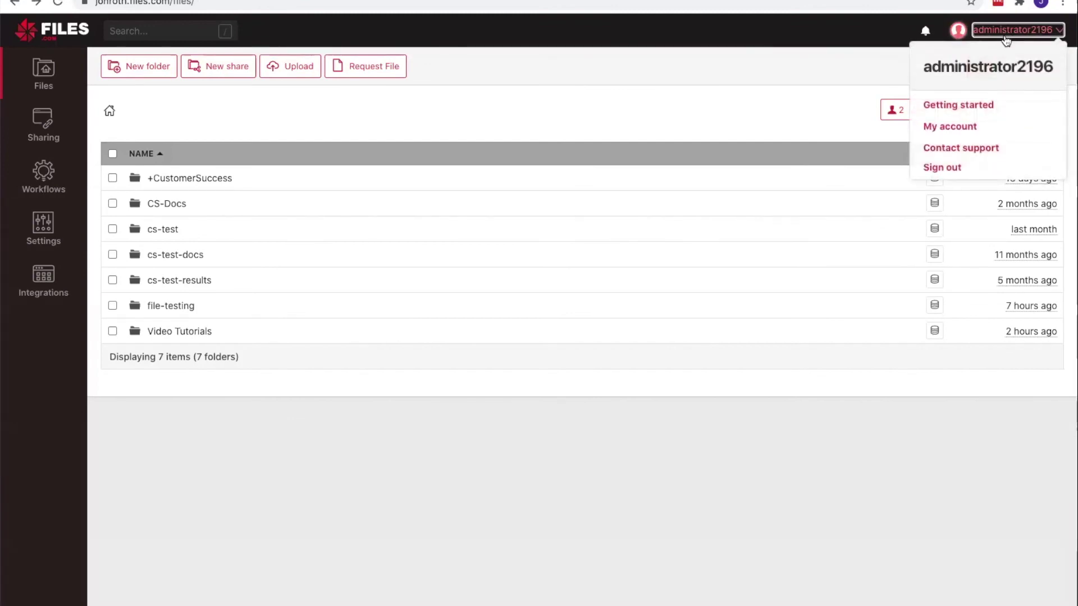